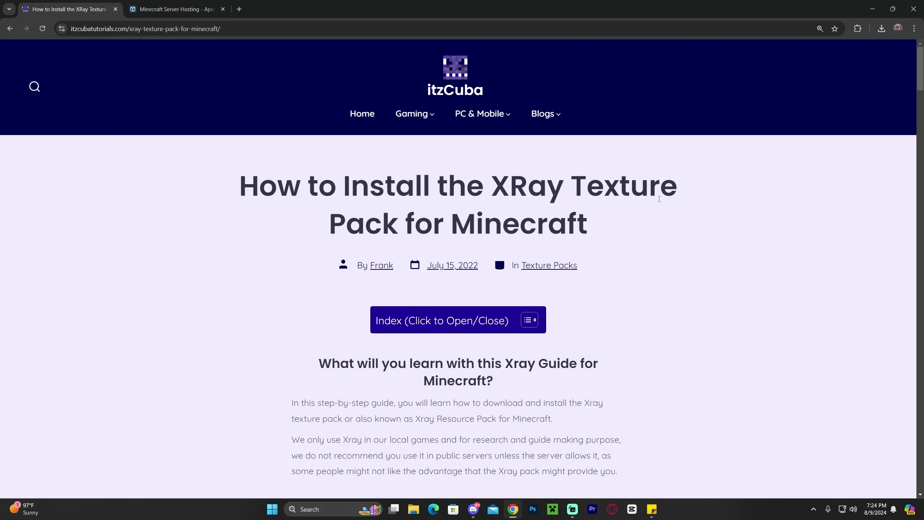
scroll(769, 190, down, 3)
scroll(660, 248, down, 5)
scroll(660, 247, down, 7)
scroll(658, 244, down, 3)
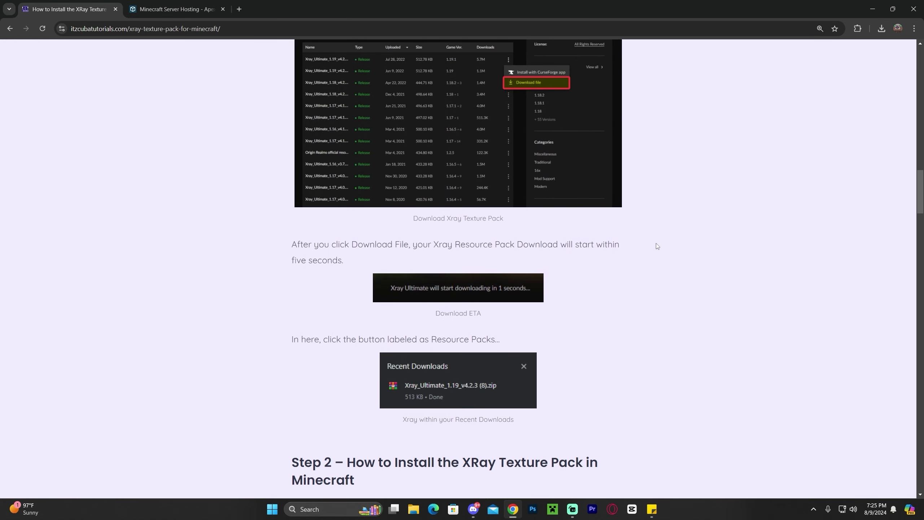
scroll(656, 243, up, 4)
scroll(664, 239, up, 3)
scroll(664, 248, up, 4)
scroll(659, 249, up, 2)
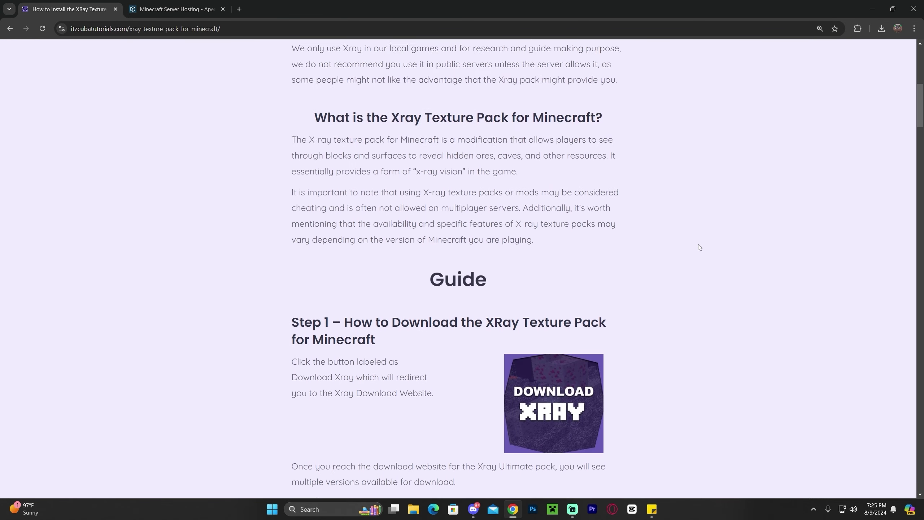
scroll(659, 231, up, 2)
scroll(446, 265, down, 2)
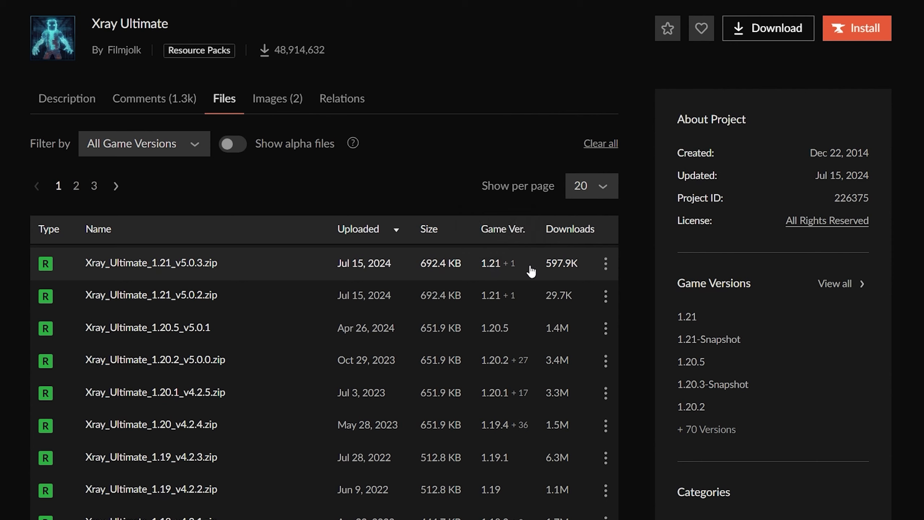
Download Xray_Ultimate_1.21_v5.0.3.zip from the Files list and save it into Downloads
click(605, 264)
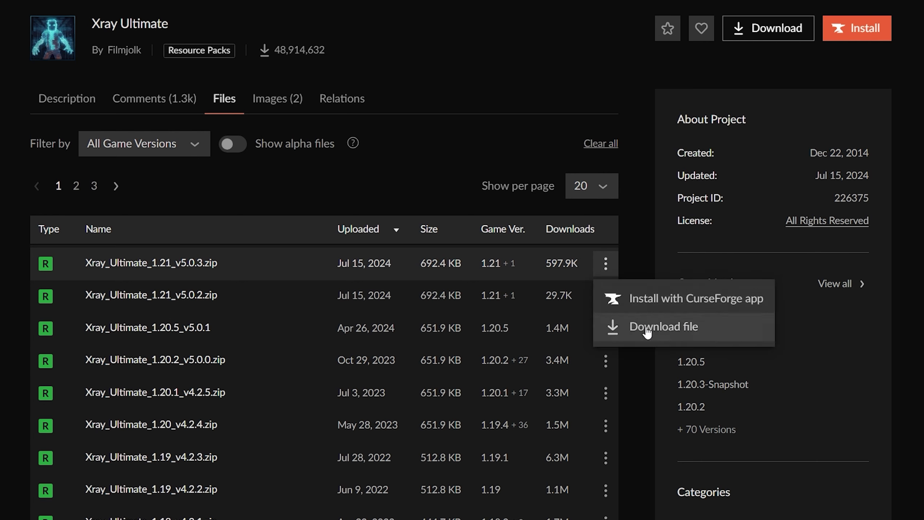
click(611, 325)
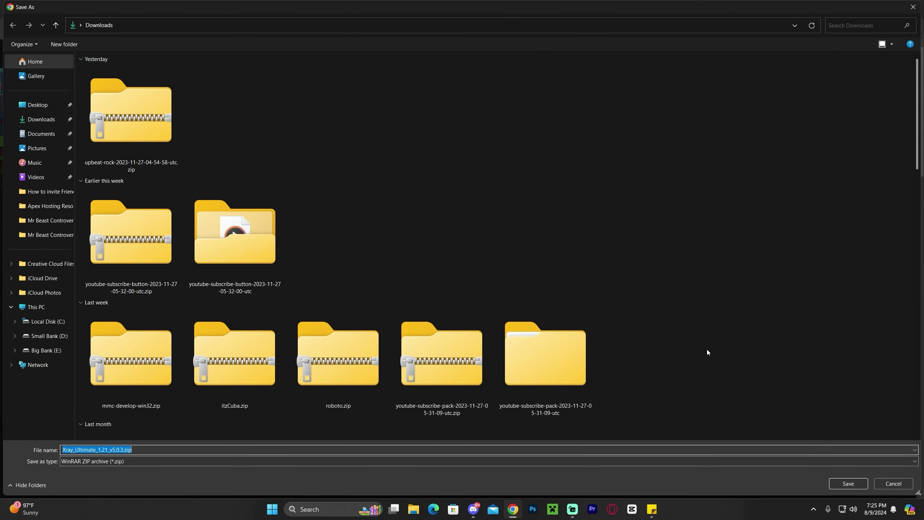
click(850, 484)
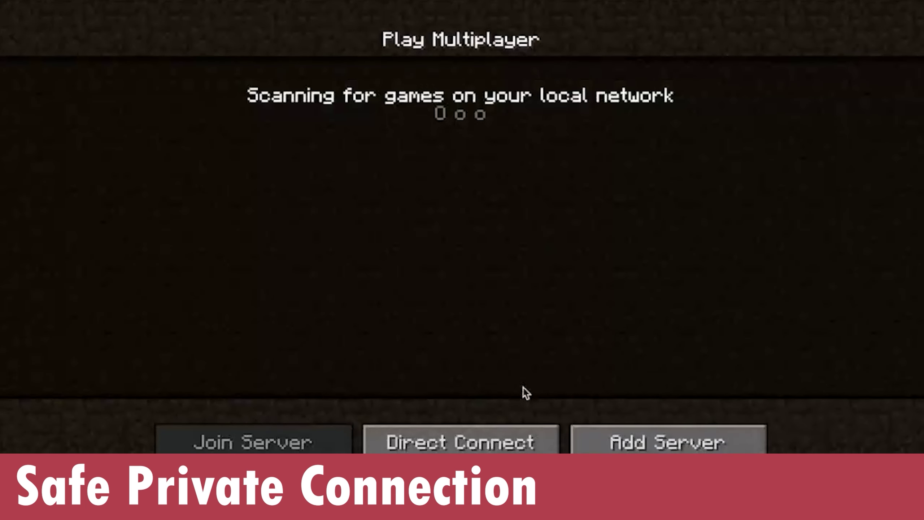
Add a server entry with the pasted Apex Hosting address and join it
click(668, 442)
click(543, 224)
text(192.99.38.198:26046)
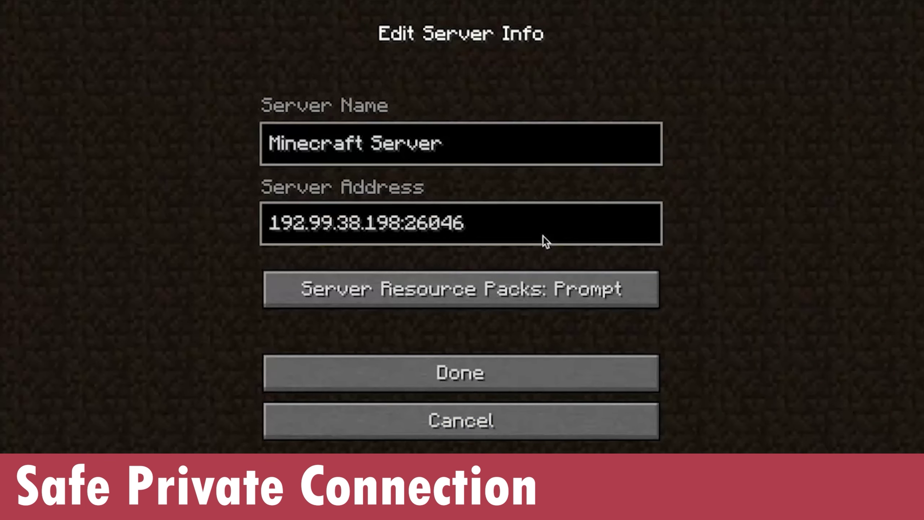
click(515, 366)
double_click(571, 120)
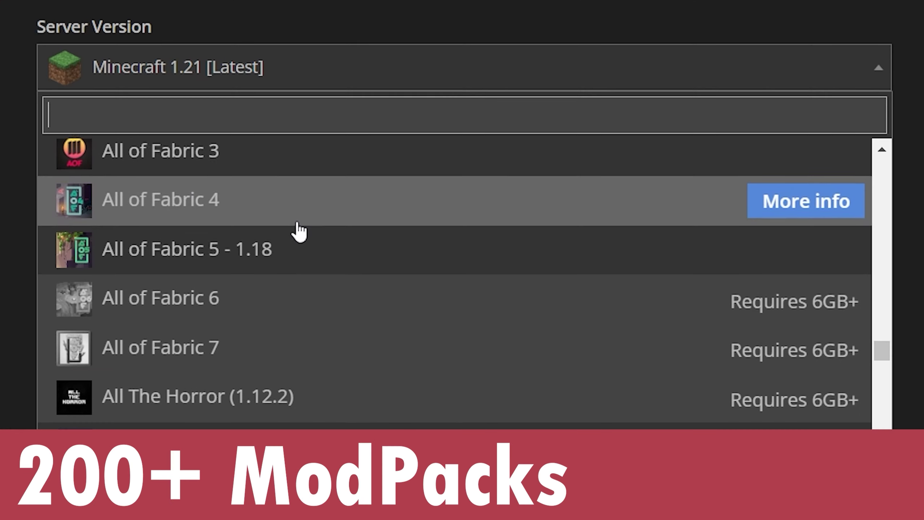
scroll(295, 232, down, 5)
scroll(347, 223, down, 5)
scroll(352, 222, down, 3)
scroll(351, 221, down, 2)
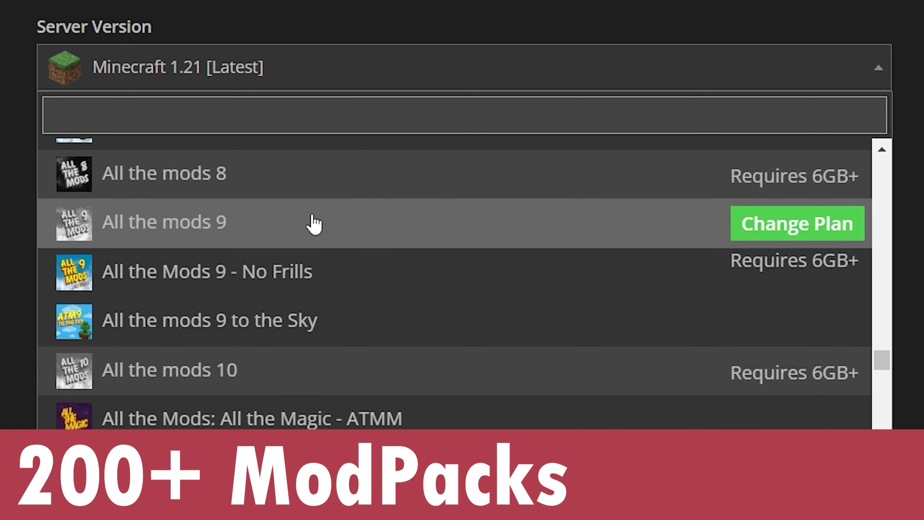
scroll(307, 221, down, 3)
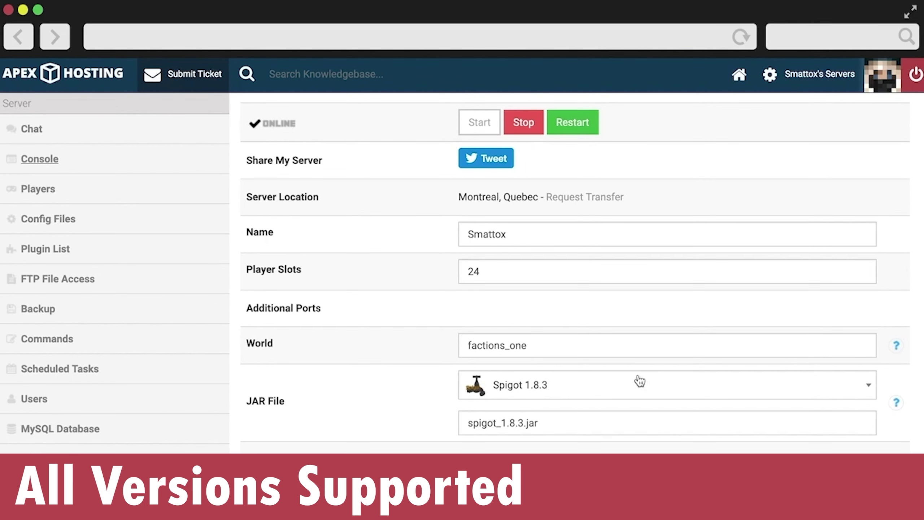
Switch the server's JAR file to Spigot 1.8.8 and confirm the version change
click(640, 383)
click(626, 231)
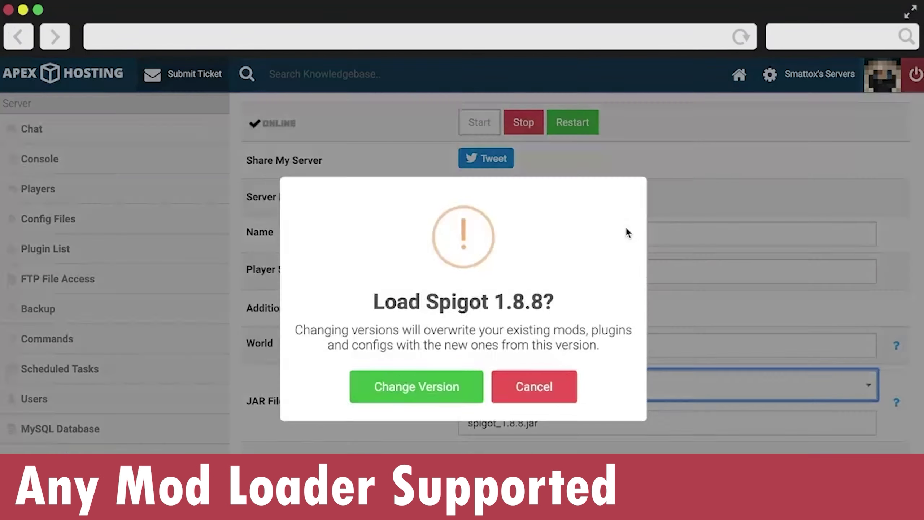
click(449, 391)
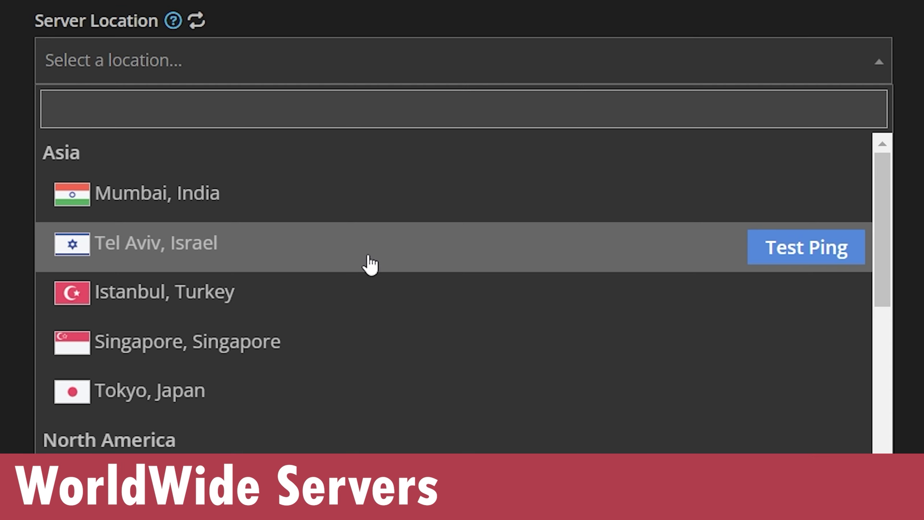
scroll(372, 260, down, 3)
scroll(379, 252, down, 3)
scroll(444, 401, up, 1)
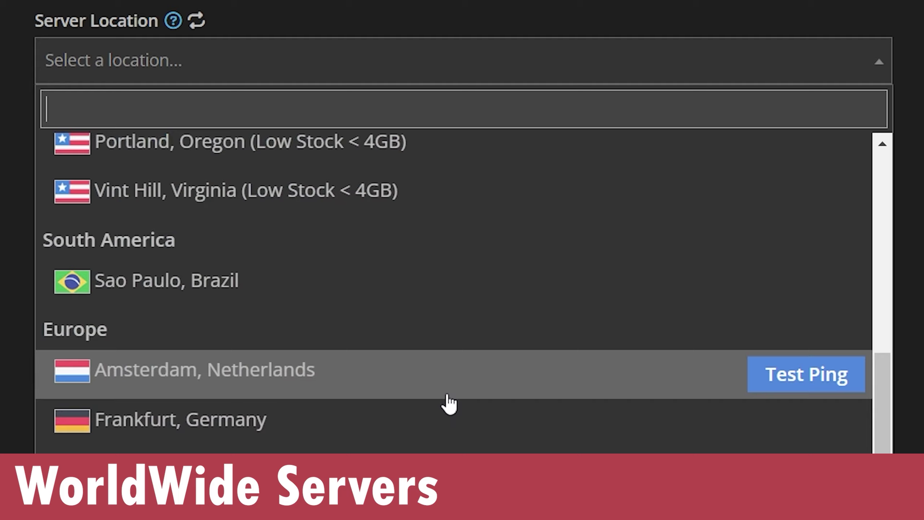
scroll(464, 392, up, 3)
scroll(483, 372, up, 5)
scroll(518, 215, up, 1)
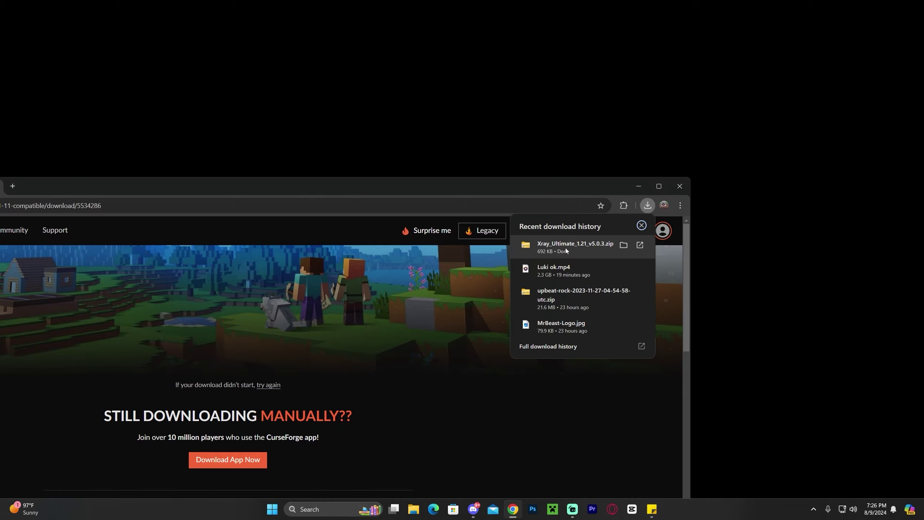
Move the downloaded Xray Ultimate zip from Chrome's download history onto the desktop
drag(630, 109, 556, 163)
click(638, 186)
mouse_move(708, 96)
mouse_down()
mouse_move(512, 196)
mouse_move(696, 176)
mouse_up()
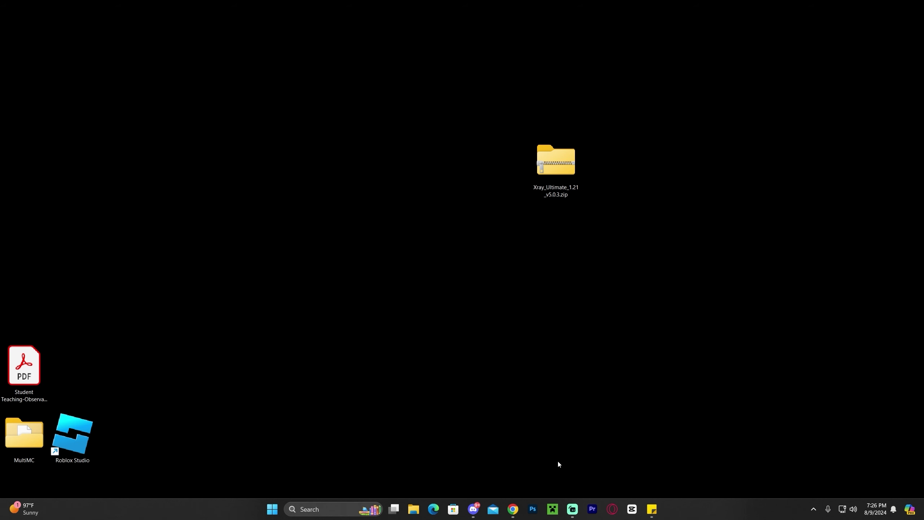
Launch Minecraft 1.21.1 and load a singleplayer world
click(552, 509)
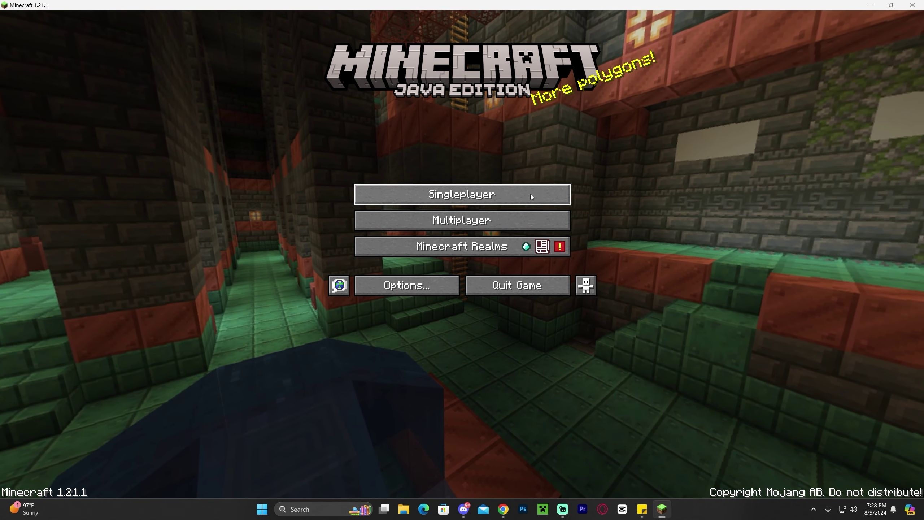
click(530, 194)
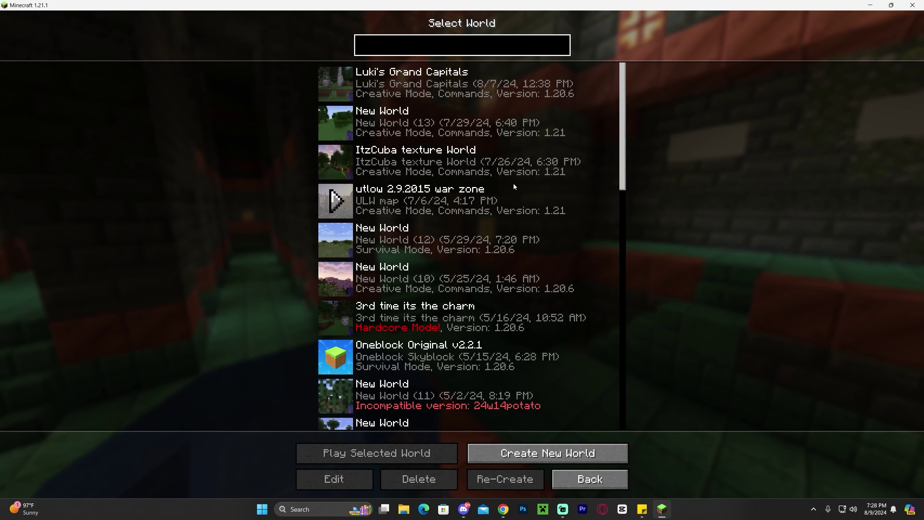
click(334, 83)
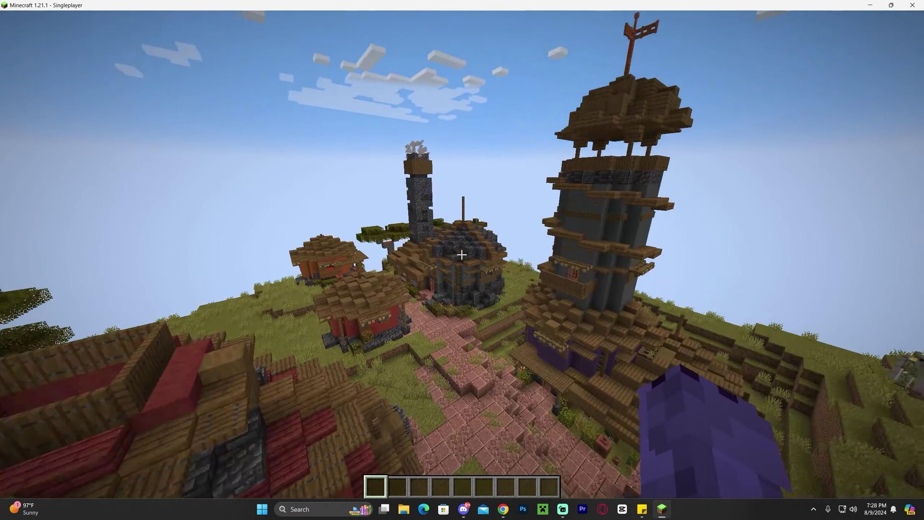
Fly down and walk the character along the village path in third-person view
key(w)
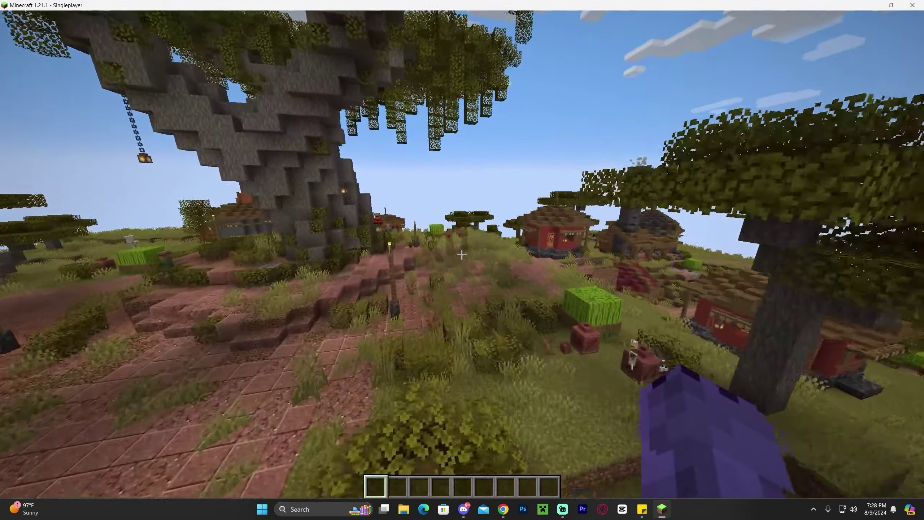
key(w)
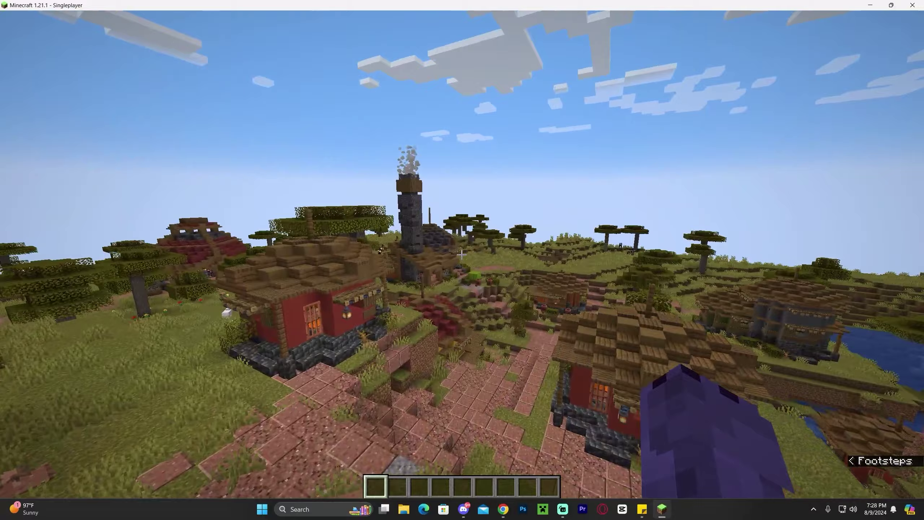
key(F5)
key(F5)
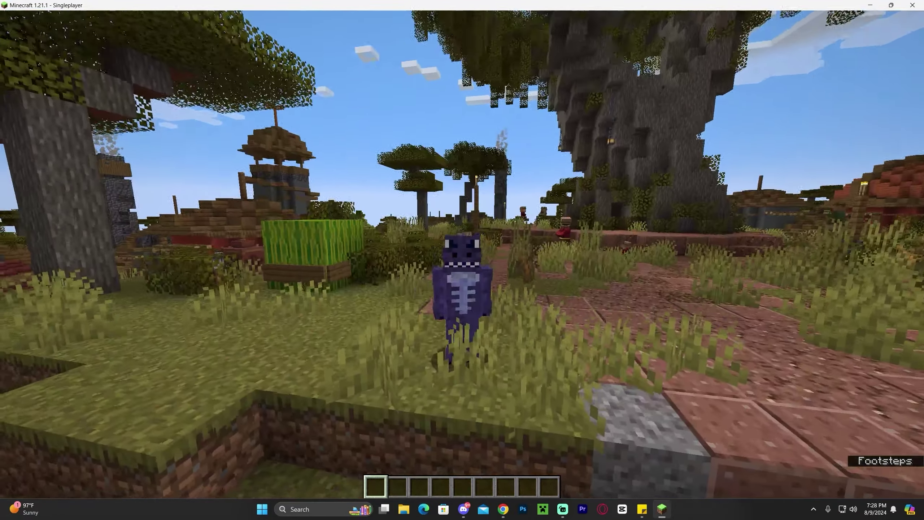
key(w)
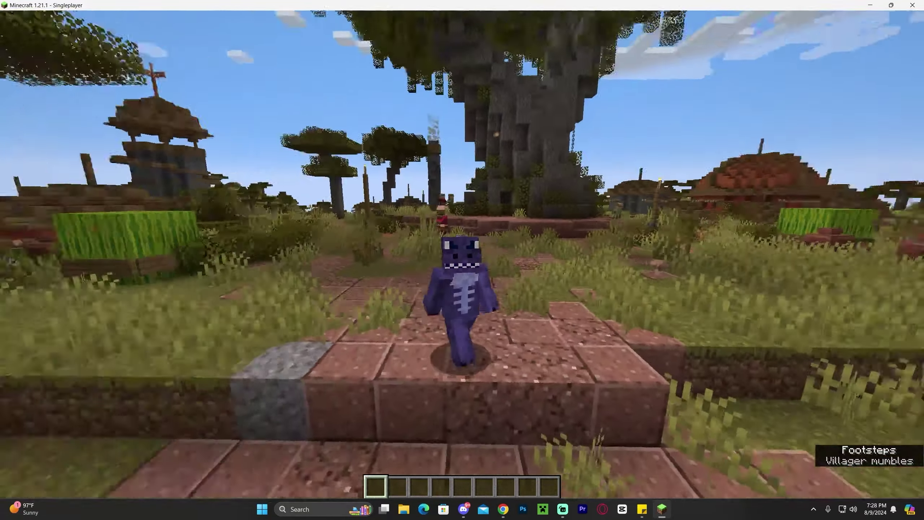
key(w)
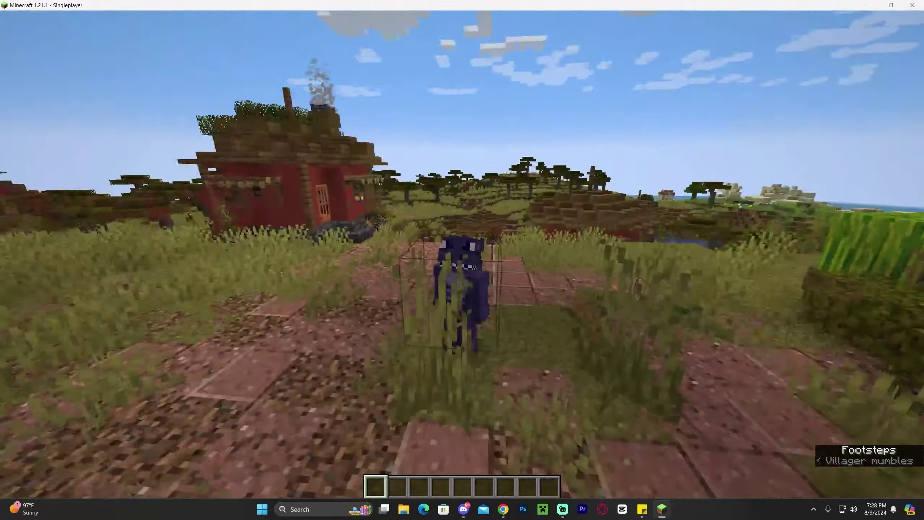
key(w)
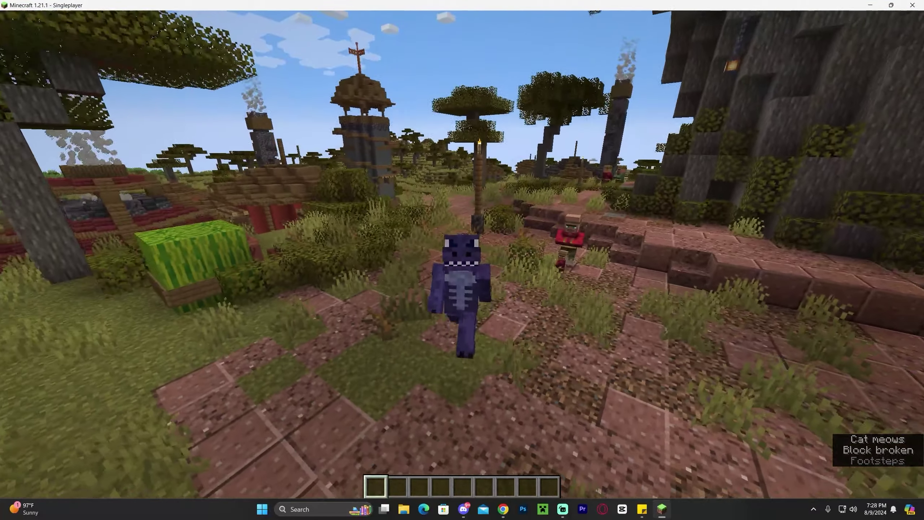
key(w)
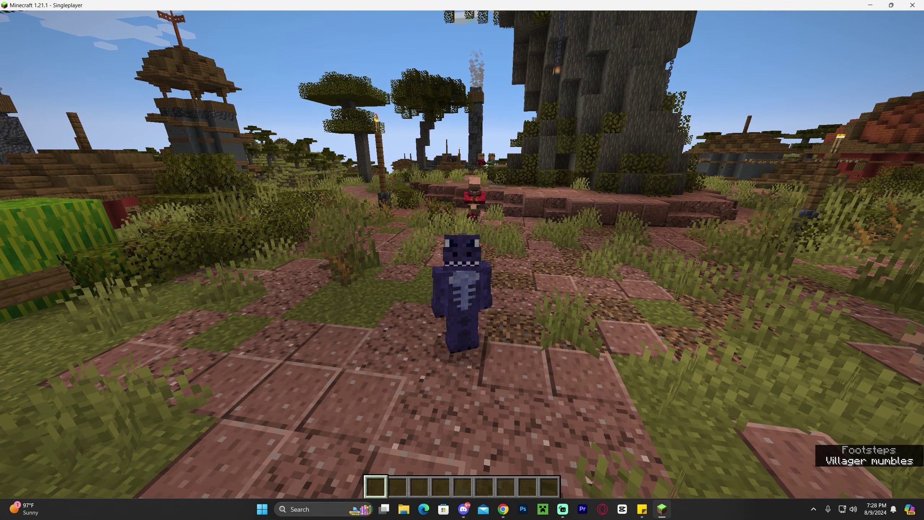
From the pause menu, reach Select Resource Packs and show the resourcepacks folder in Explorer
key(Escape)
click(418, 232)
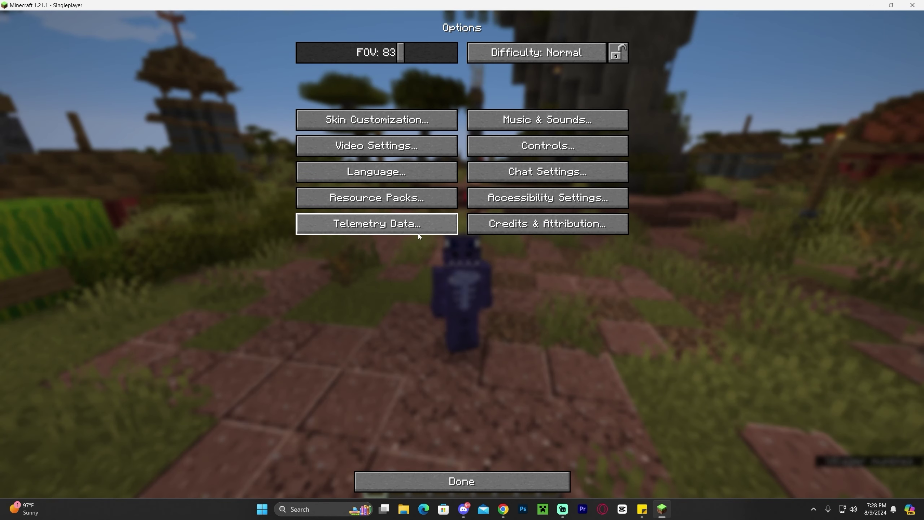
click(385, 202)
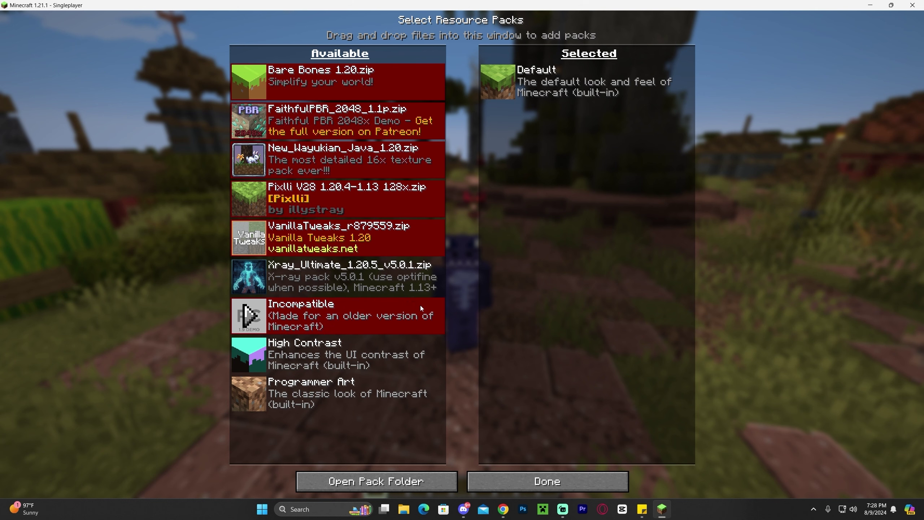
click(389, 483)
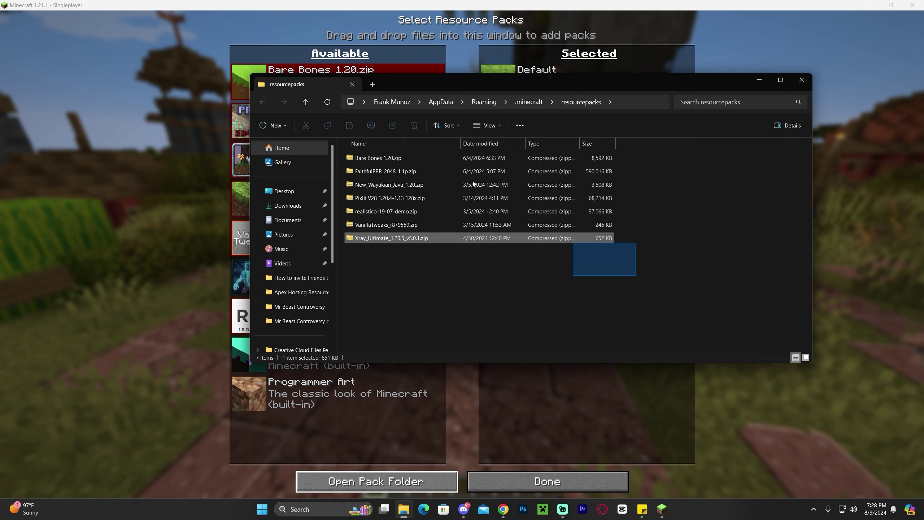
Minimize the game and move the resourcepacks window aside to expose the desktop
drag(473, 184, 463, 152)
click(700, 251)
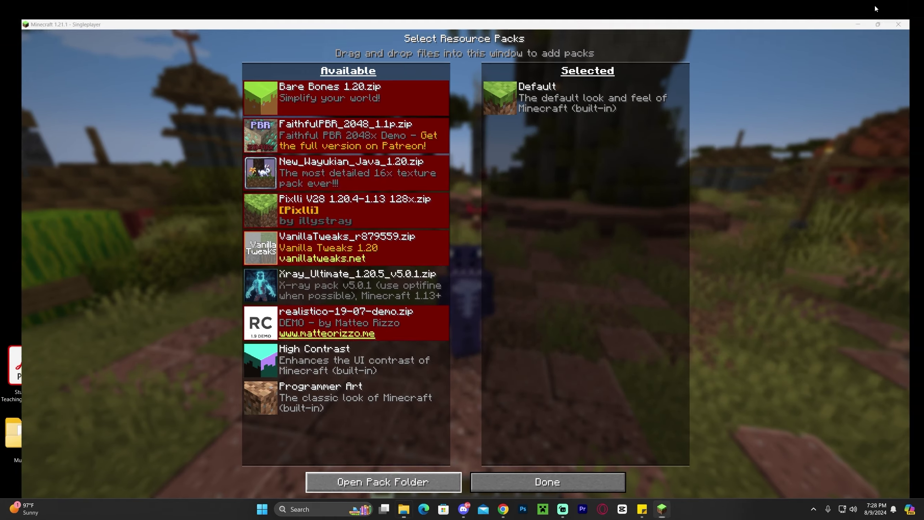
click(871, 4)
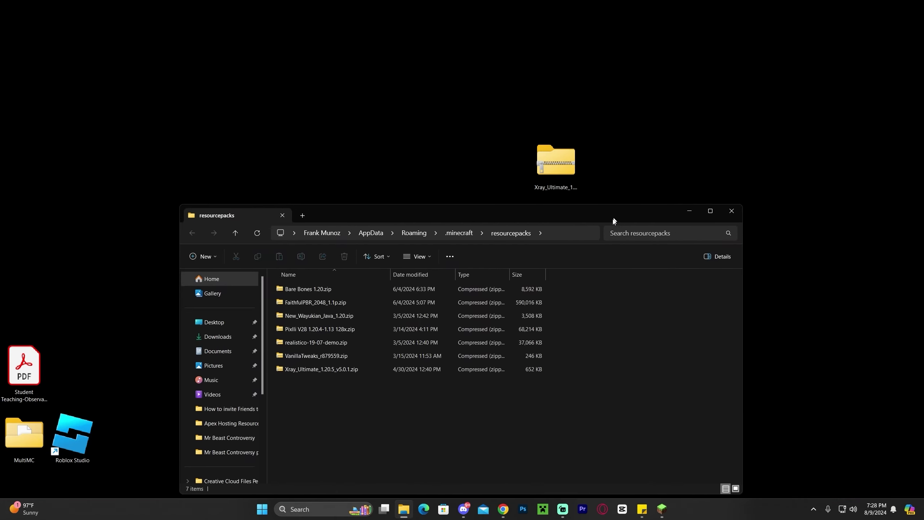
drag(683, 85, 612, 225)
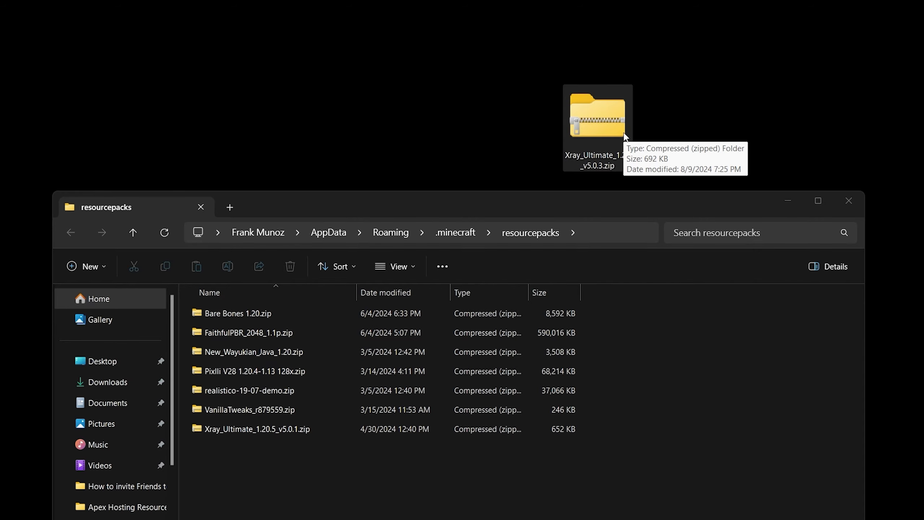
Copy Xray_Ultimate_1.21_v5.0.3.zip from the desktop into resourcepacks and return to the game
drag(490, 451, 305, 457)
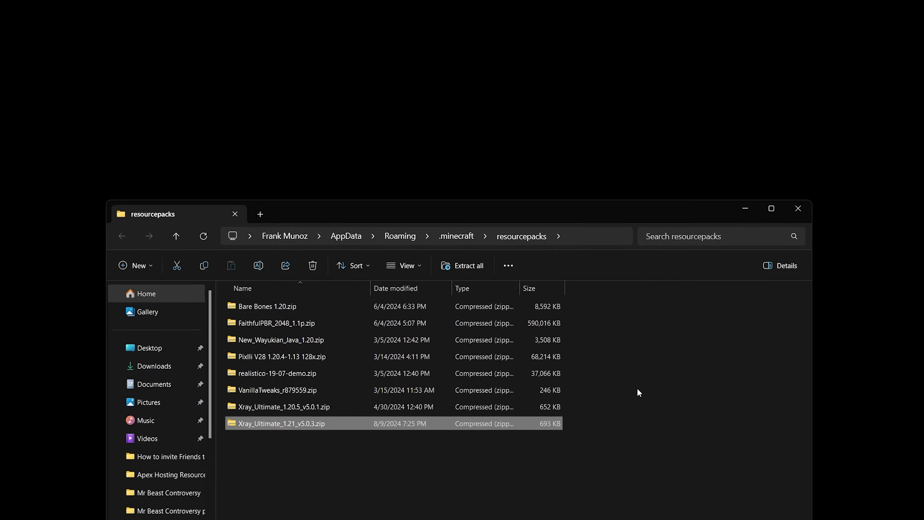
click(730, 218)
click(660, 509)
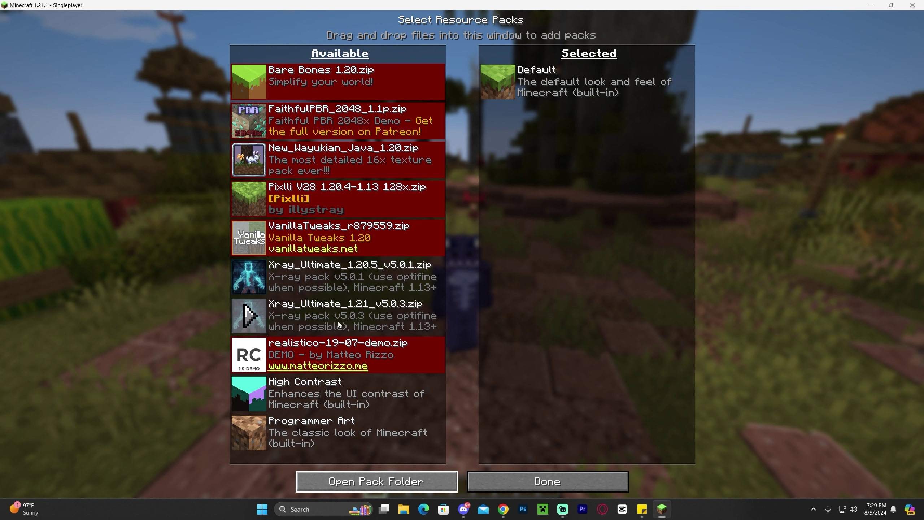
Move Xray_Ultimate_1.21_v5.0.3 to Selected, apply it, and return to the world in first person
click(248, 314)
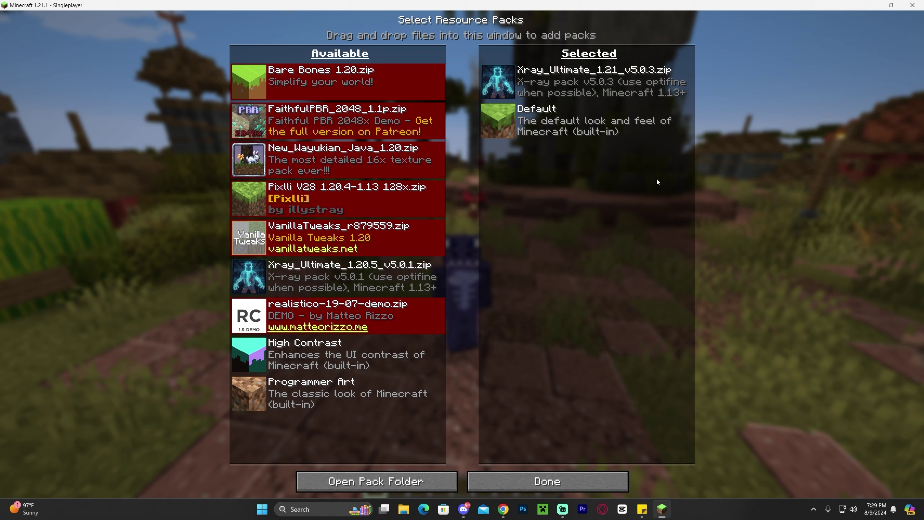
click(579, 480)
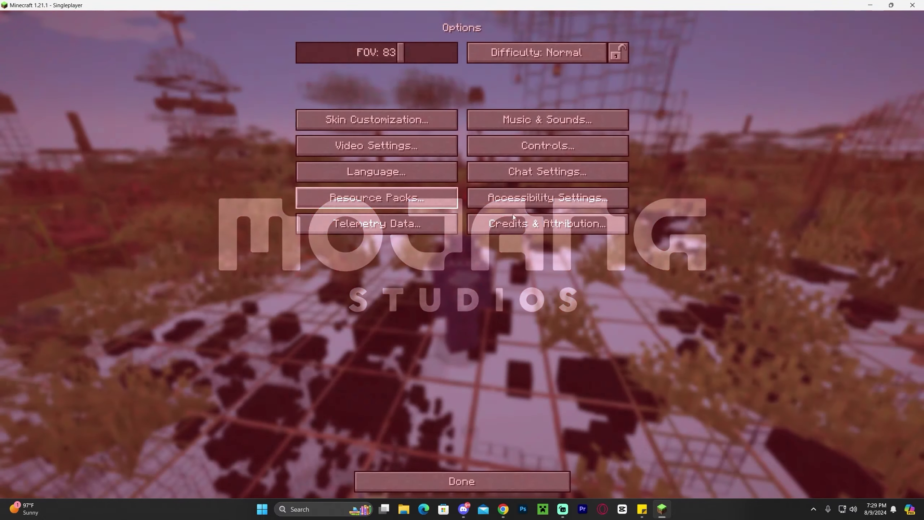
key(Escape)
key(Escape)
key(F5)
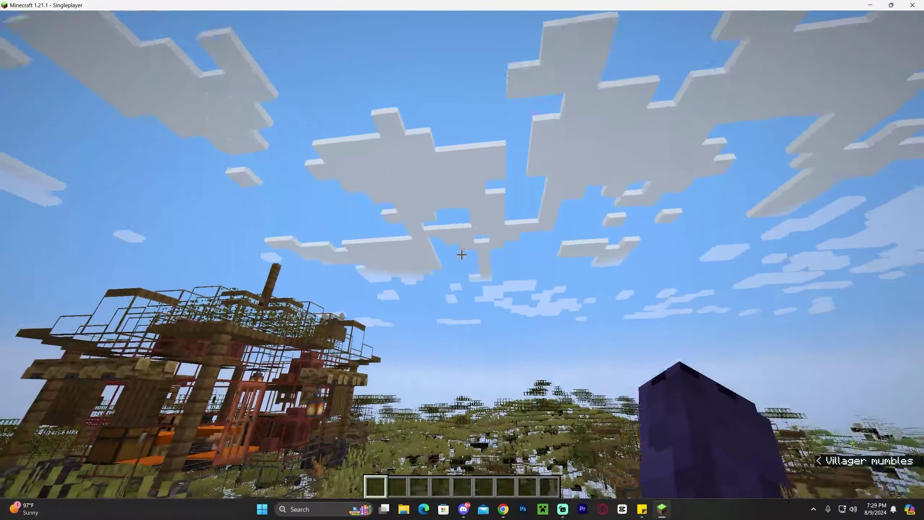
Run /gamemode spectator to fly beneath the see-through surface
click(462, 260)
text(/gamemode spectator)
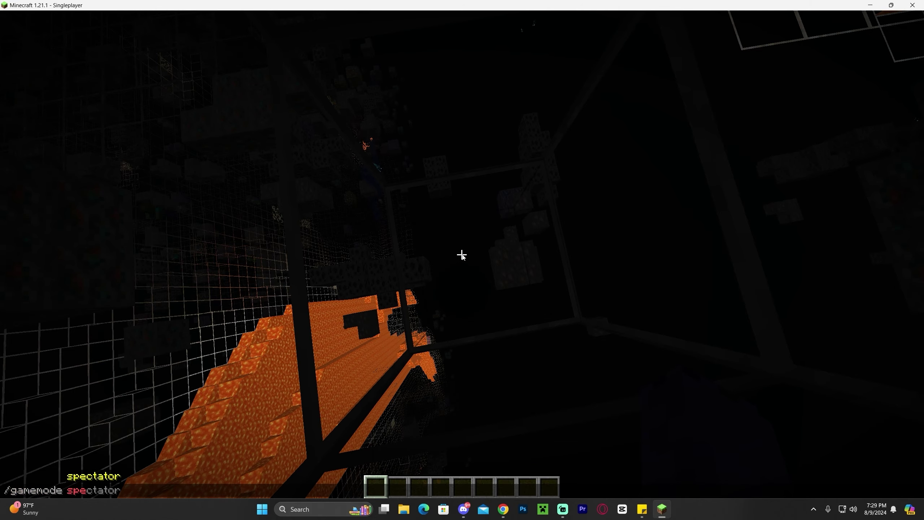
text(/effect give @a)
key(Return)
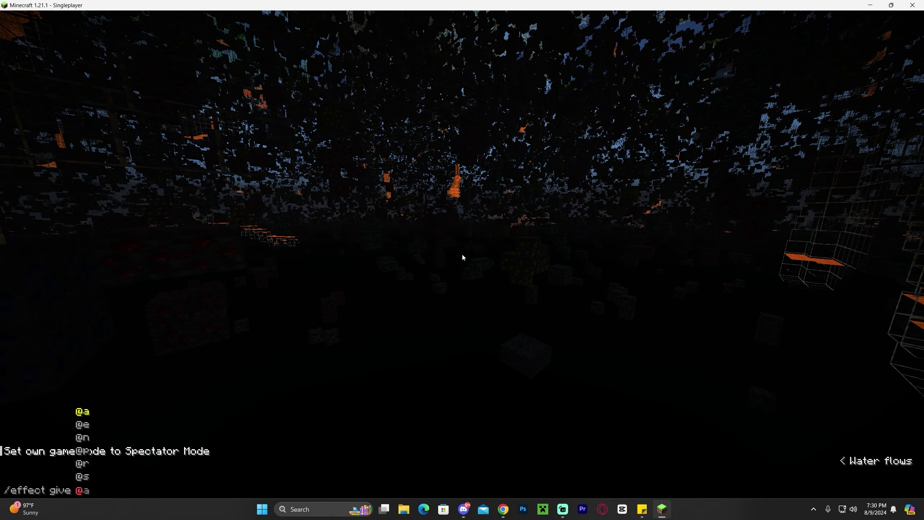
text(s minecraft:night_vision)
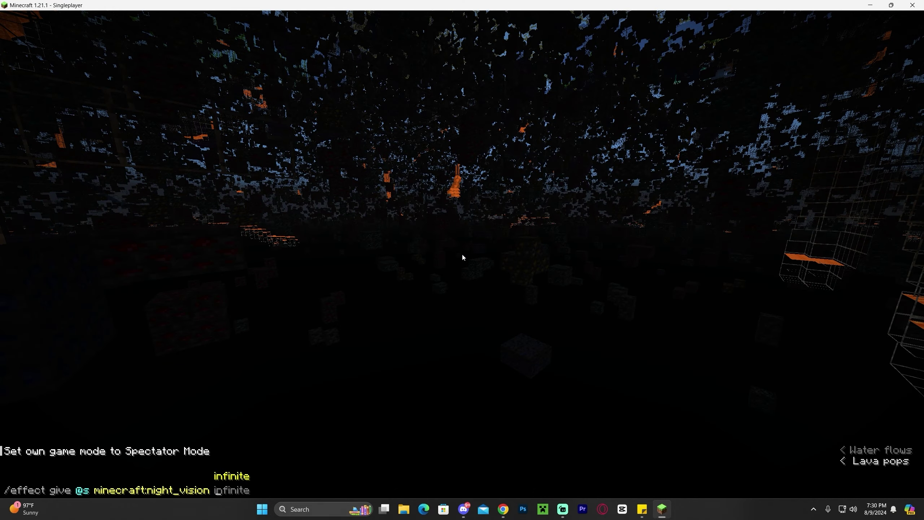
Run /effect give @s minecraft:night_vision infinite and fly through the brightly lit ores
key(Return)
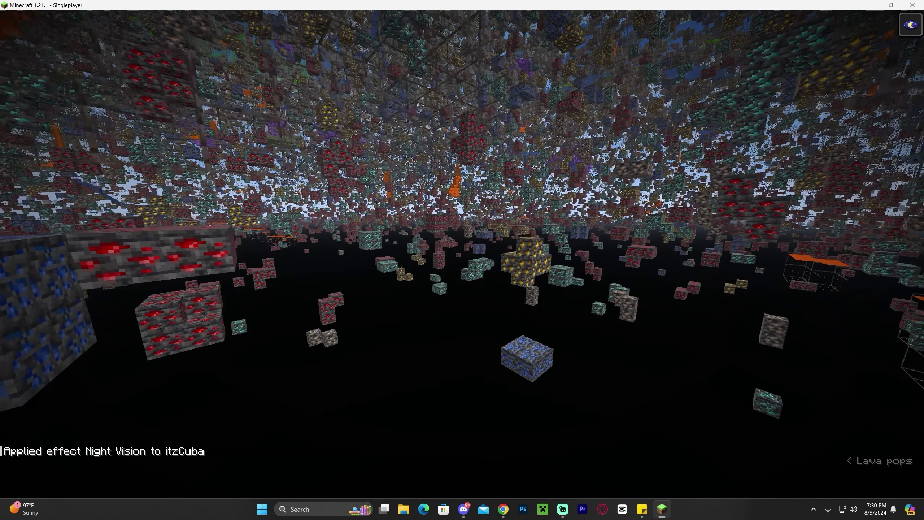
key(w)
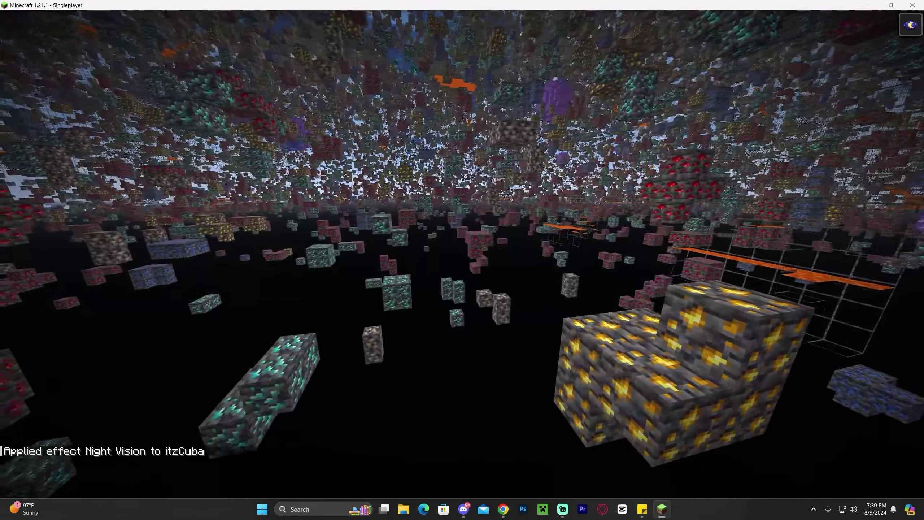